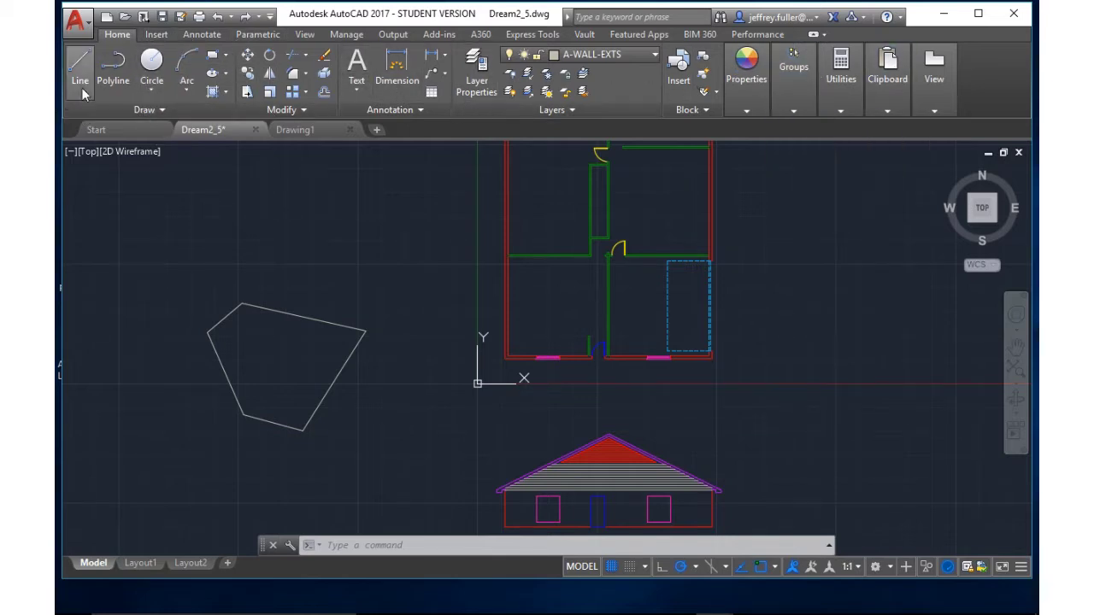
- Look through the Insert, Annotate, Parametric and View tool sets and the additional Draw tools
click(163, 38)
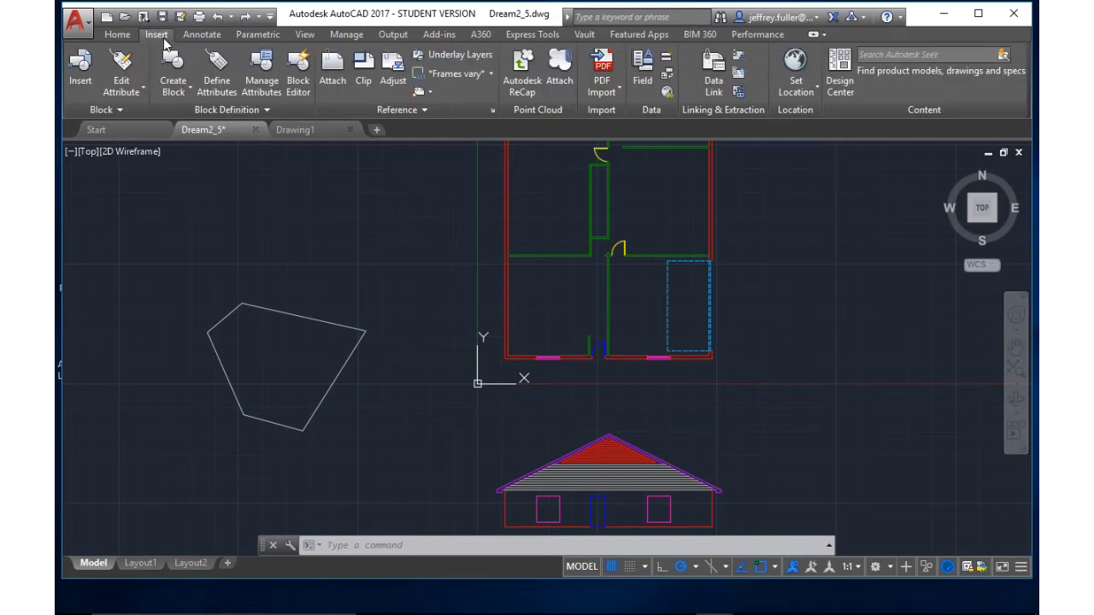
click(199, 35)
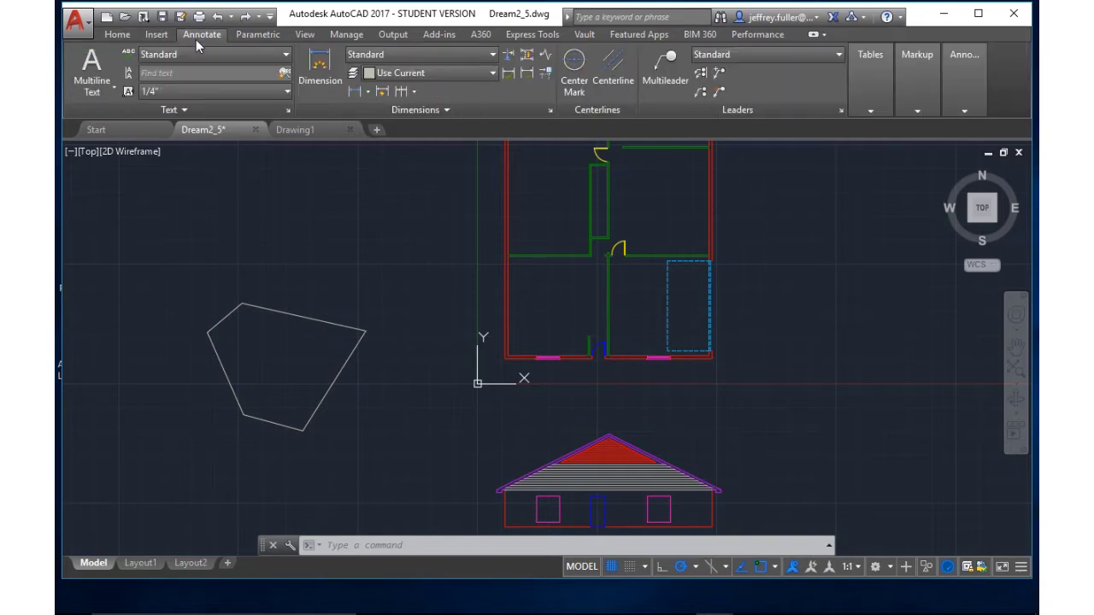
click(255, 37)
click(305, 35)
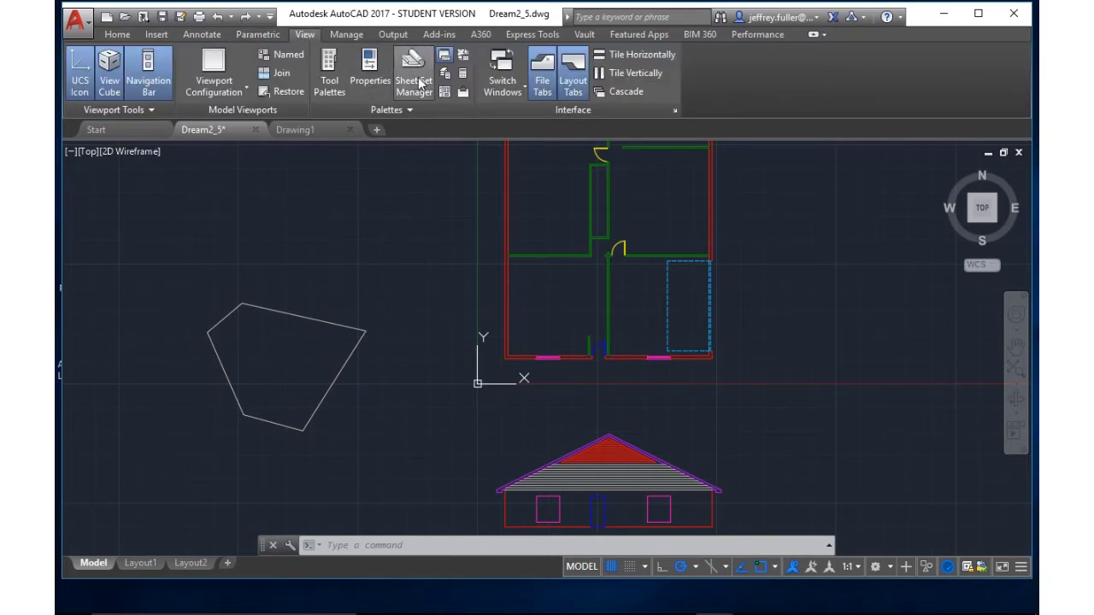
click(119, 38)
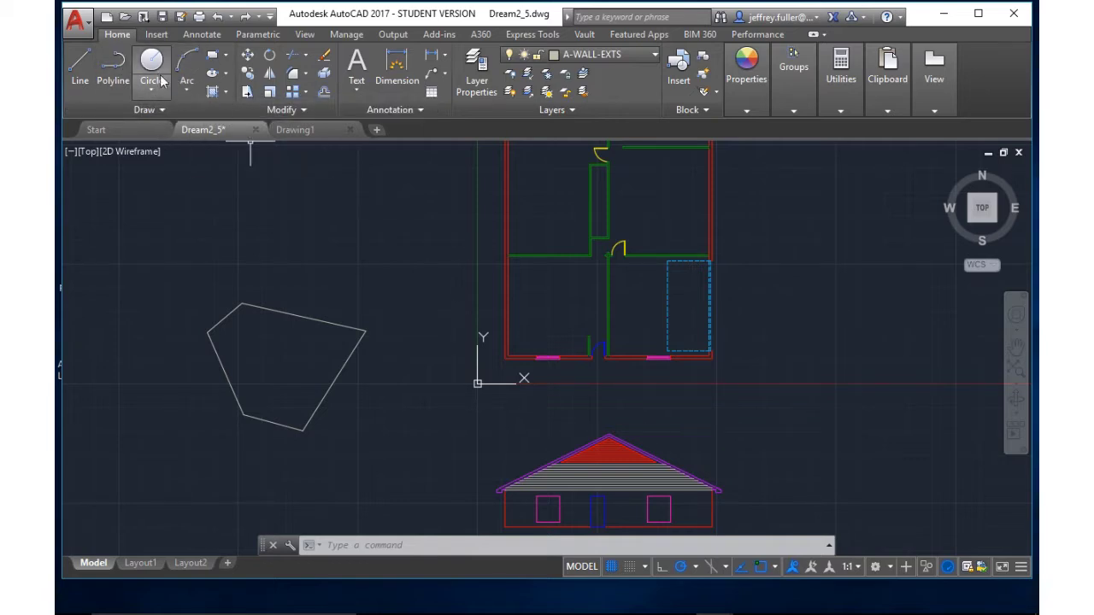
click(175, 111)
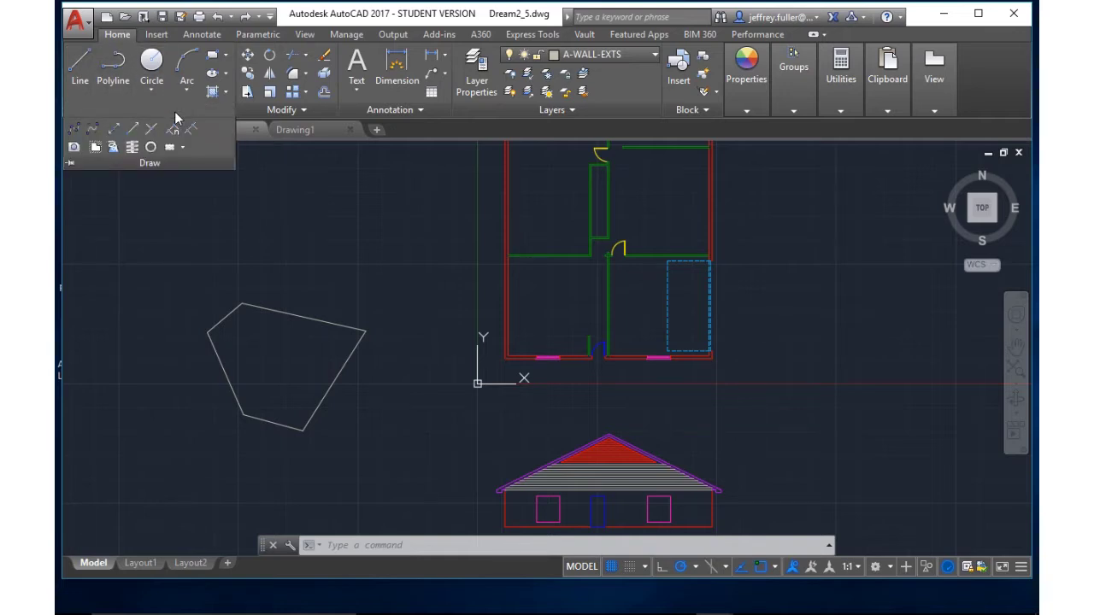
click(191, 128)
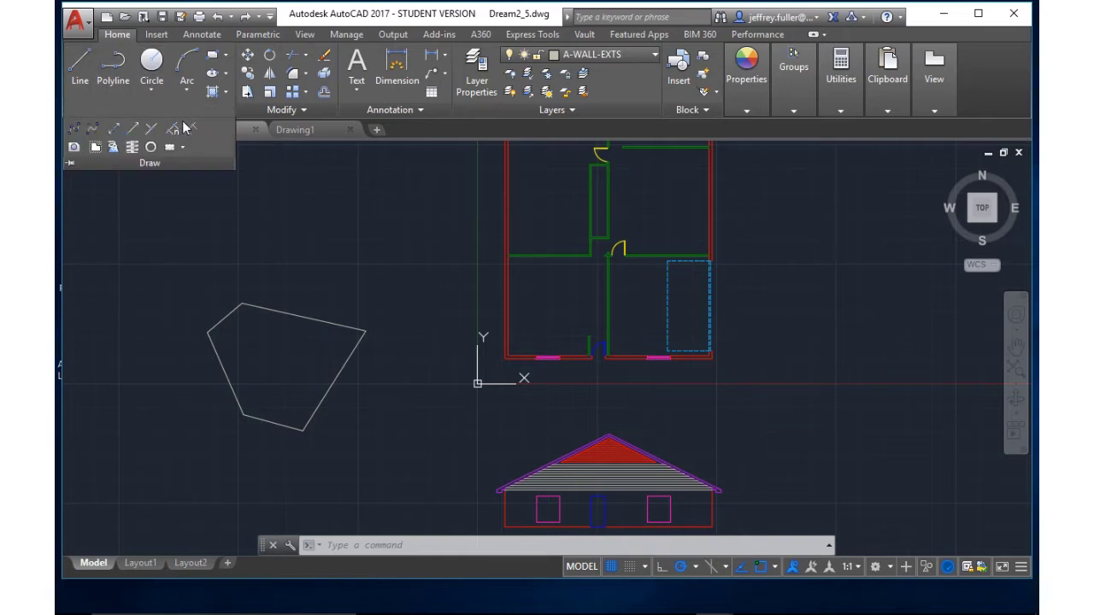
click(154, 241)
key(Escape)
click(256, 223)
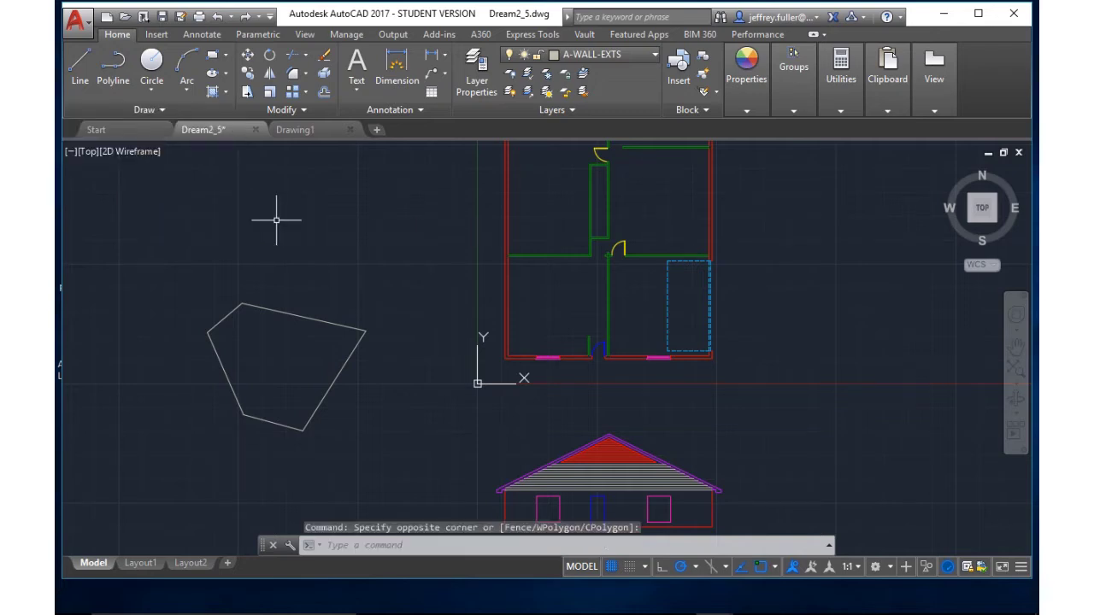
- Start the Construction Line (XLINE) command from the additional drawing tools
click(148, 112)
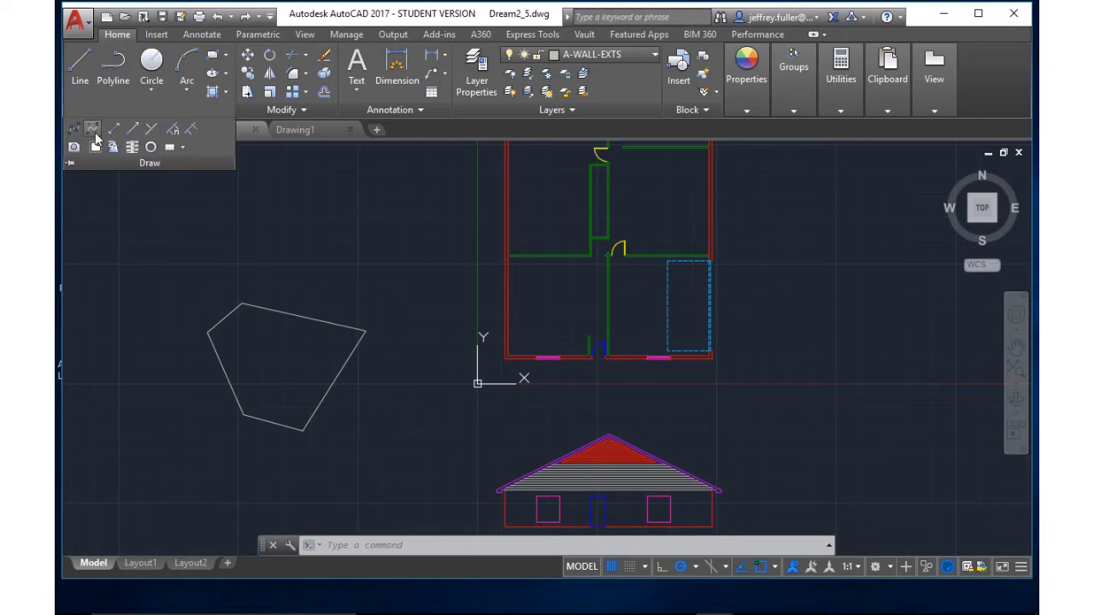
click(120, 150)
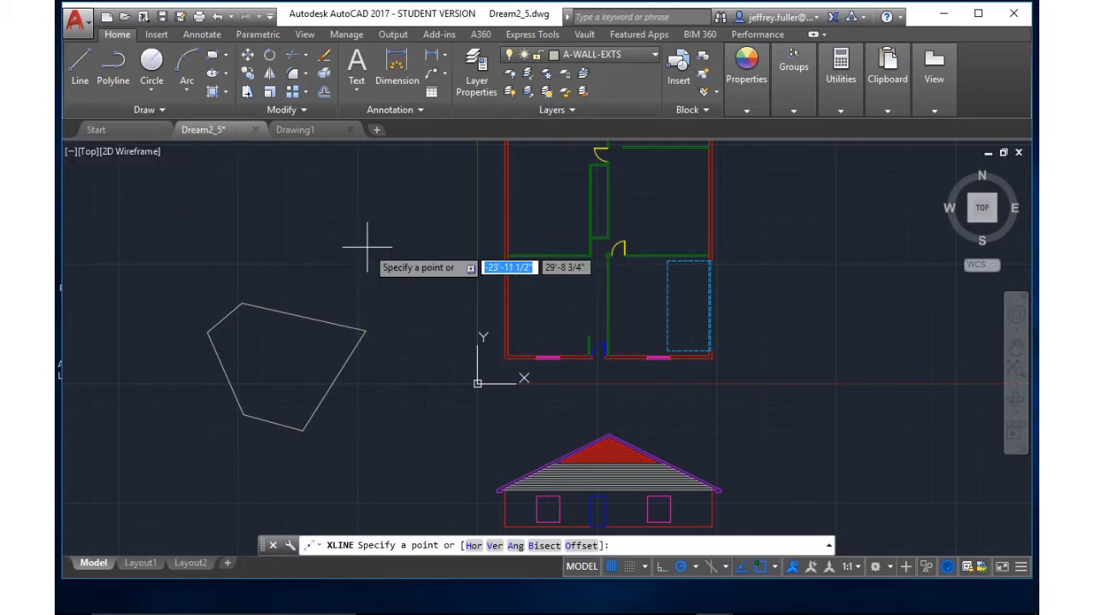
- Detach the Draw tools from the ribbon and float them over the drawing area above the five-sided polygon
click(148, 109)
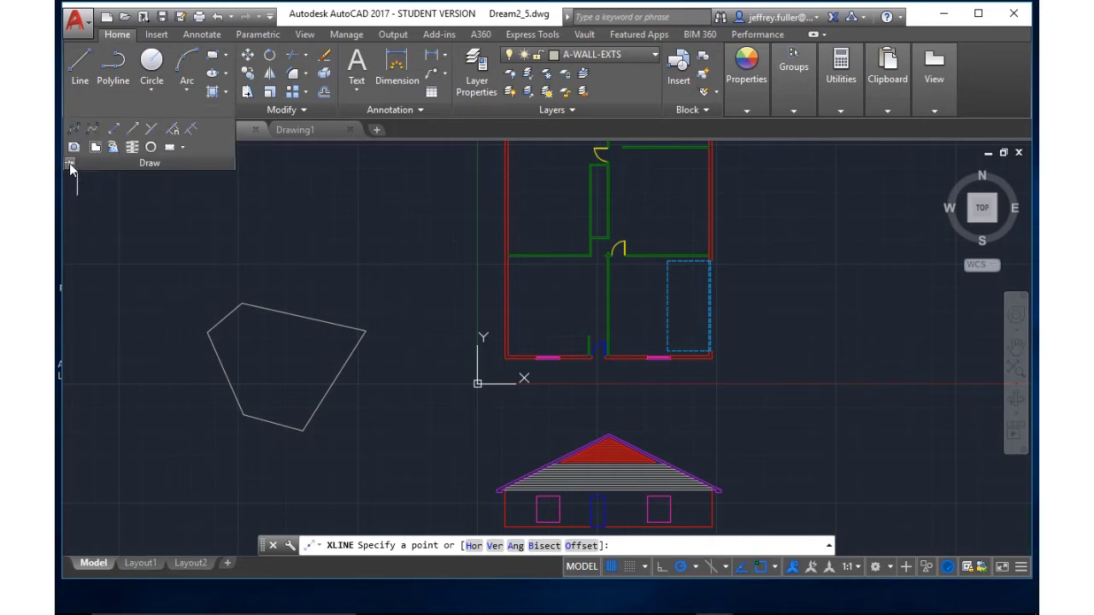
click(70, 164)
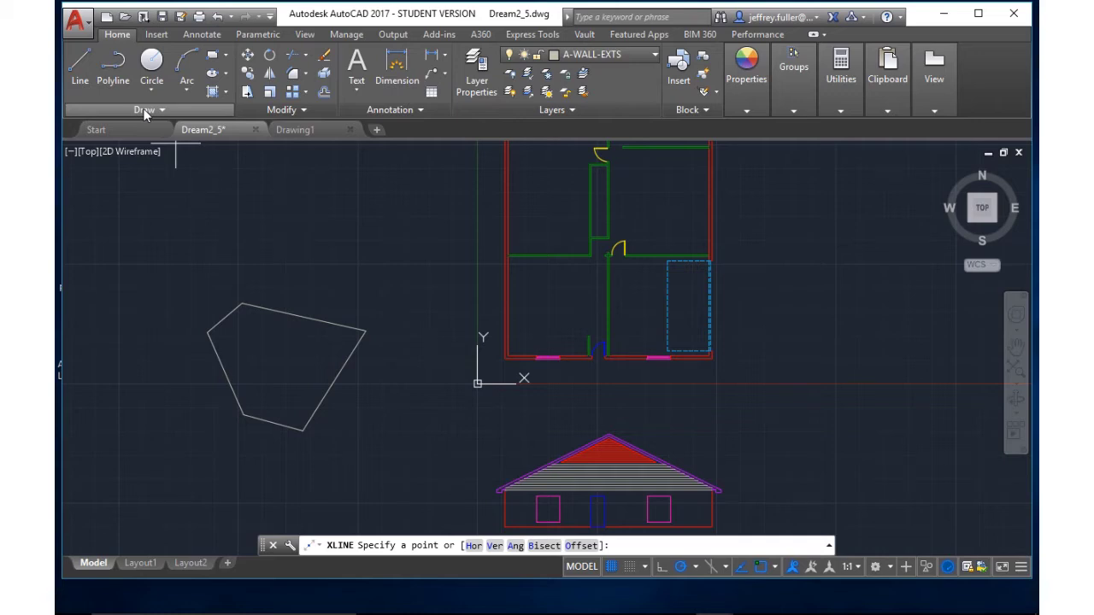
mouse_move(143, 162)
mouse_down()
mouse_move(169, 239)
mouse_move(290, 272)
mouse_move(316, 290)
mouse_up()
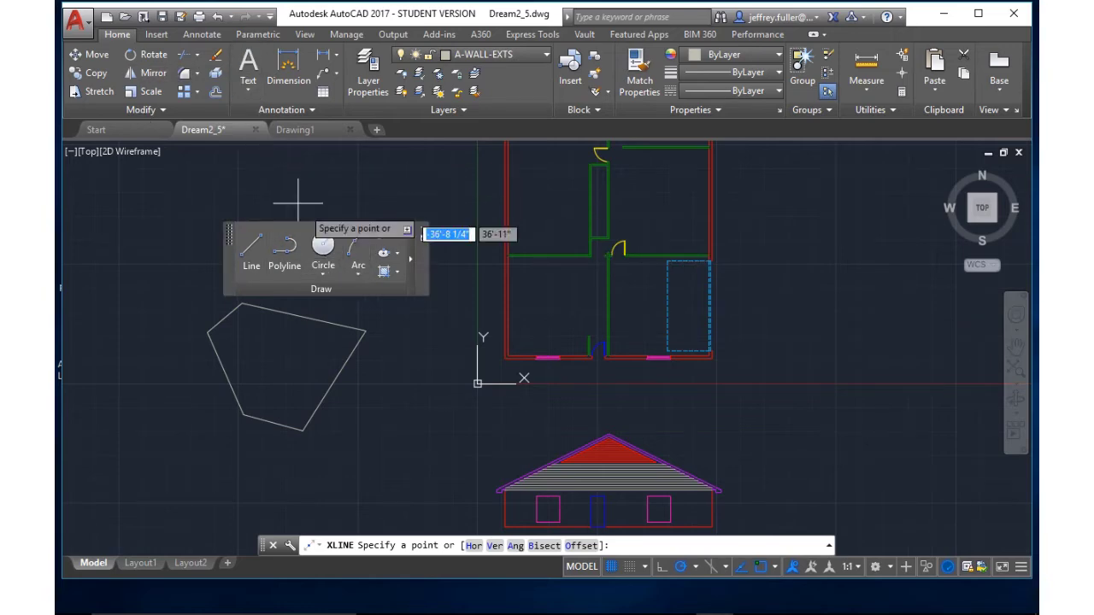
- Look through the Insert, Annotate, Parametric and View tool sets, and return the floating Draw tools to the ribbon
click(162, 34)
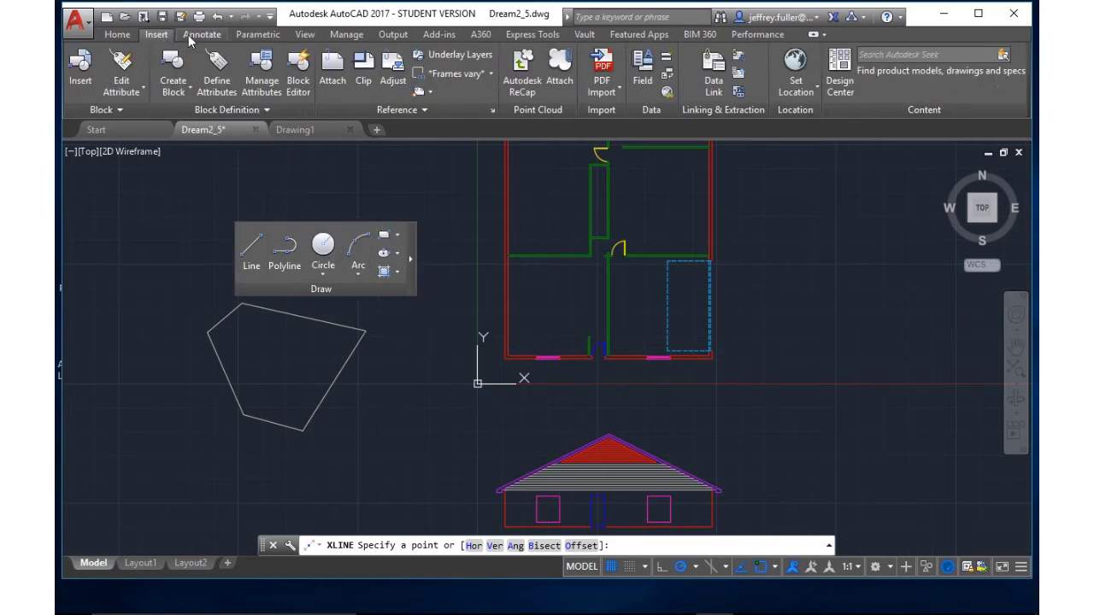
click(195, 35)
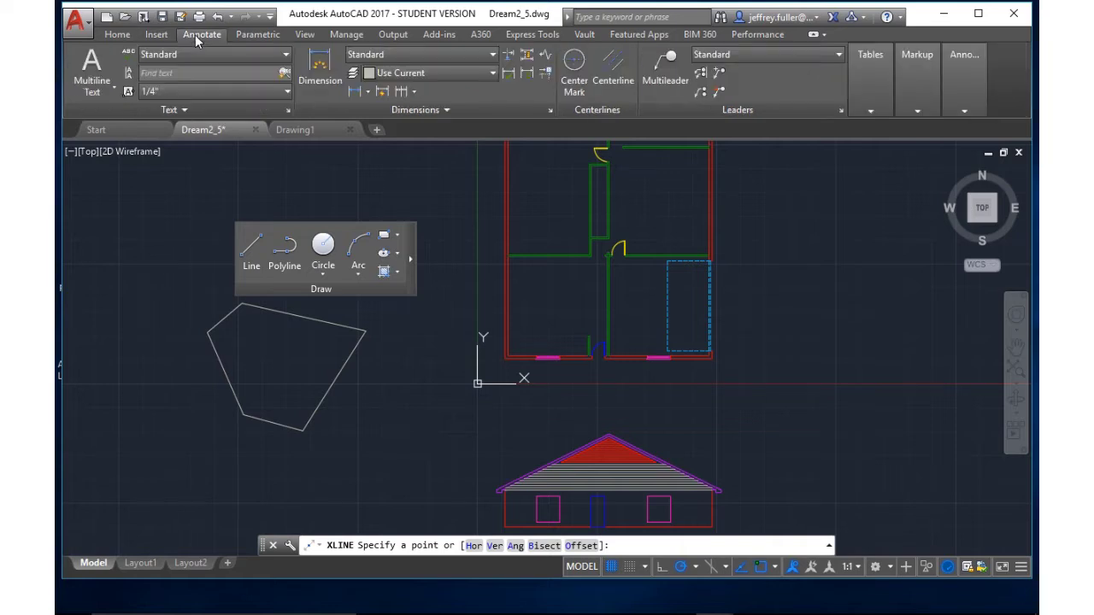
click(253, 36)
click(299, 36)
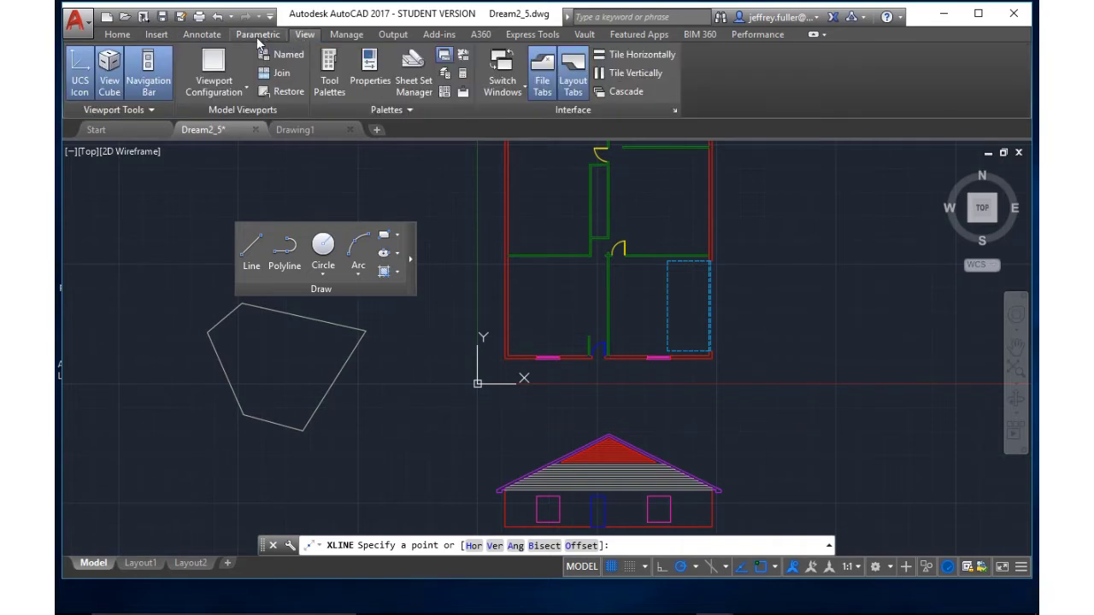
click(257, 36)
click(205, 36)
click(164, 37)
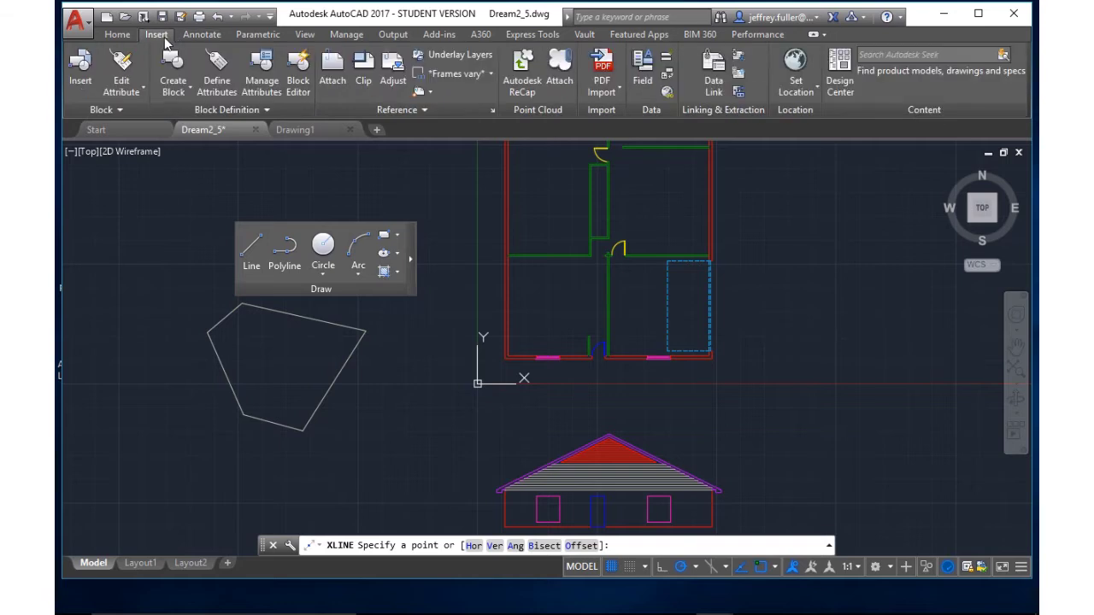
click(124, 37)
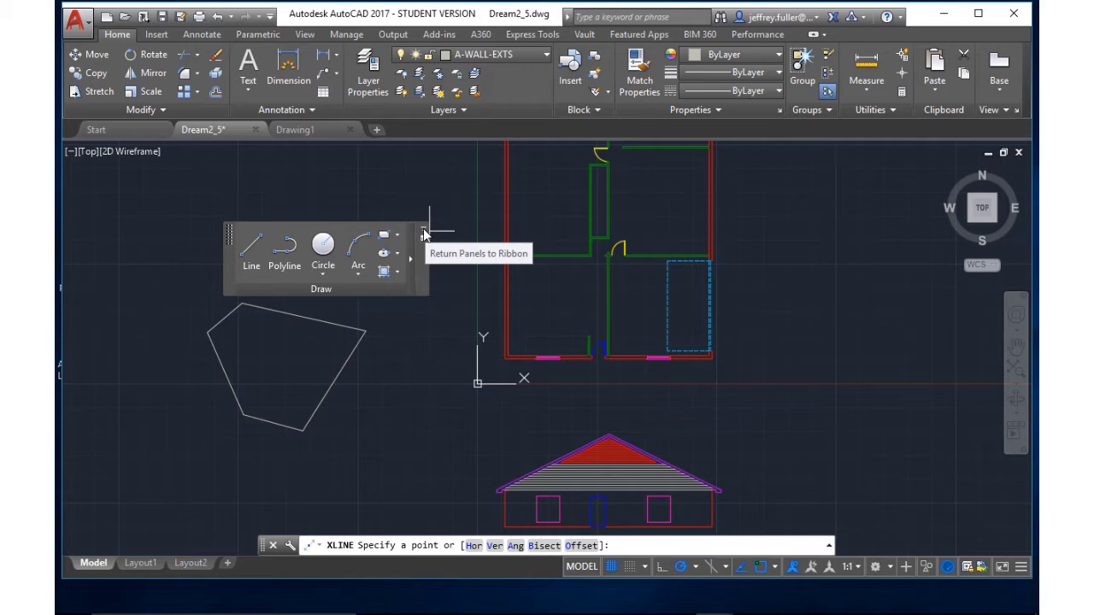
click(423, 233)
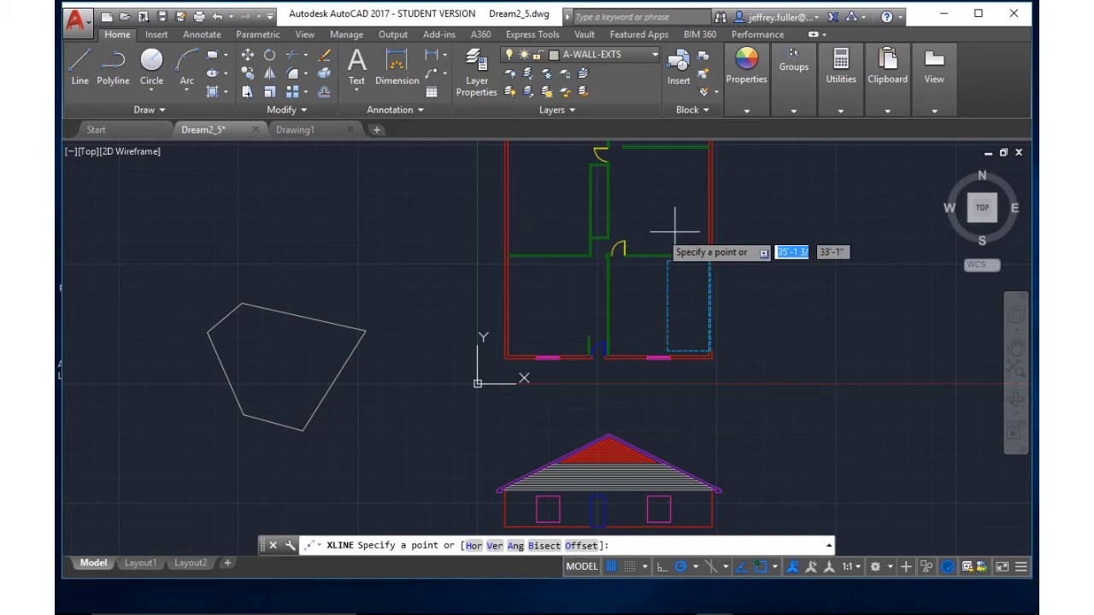
- Minimize the ribbon to group icons and to group titles, preview the groups' contents, and restore the full ribbon
mouse_move(840, 86)
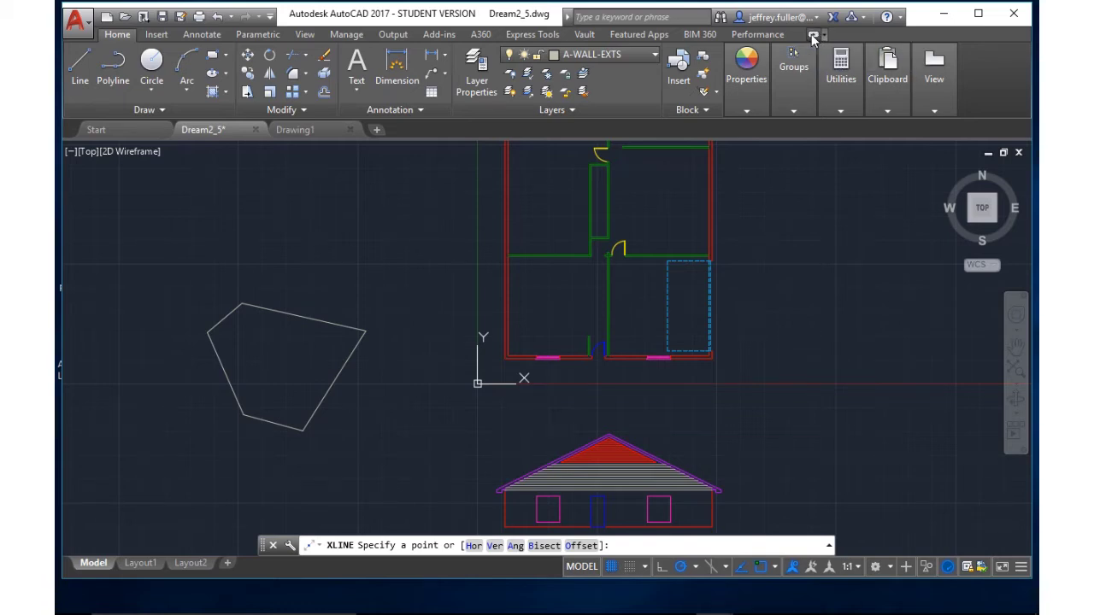
click(813, 36)
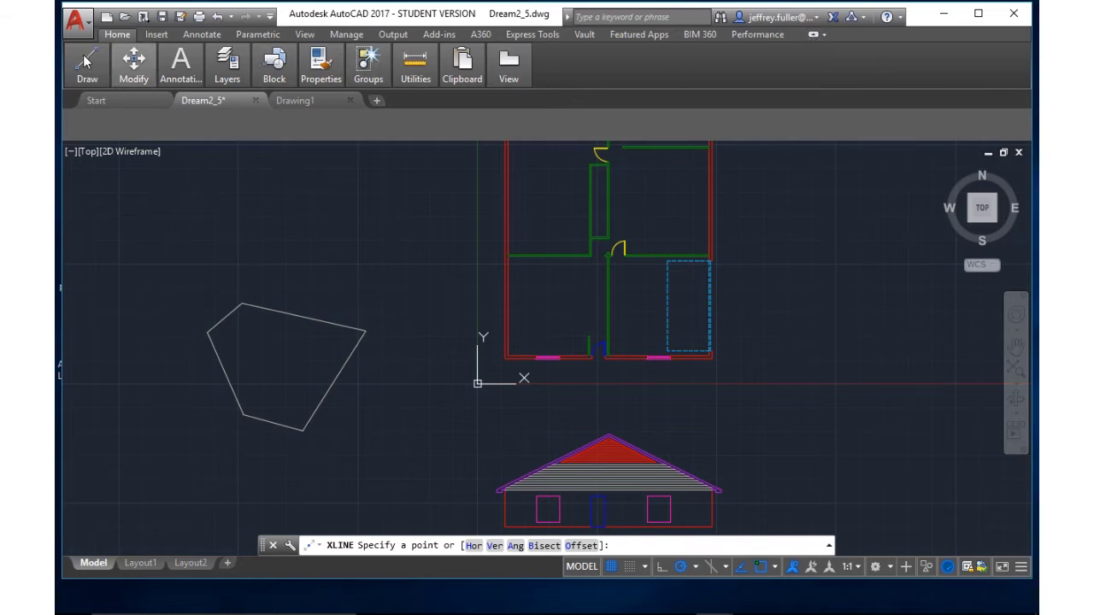
mouse_move(119, 69)
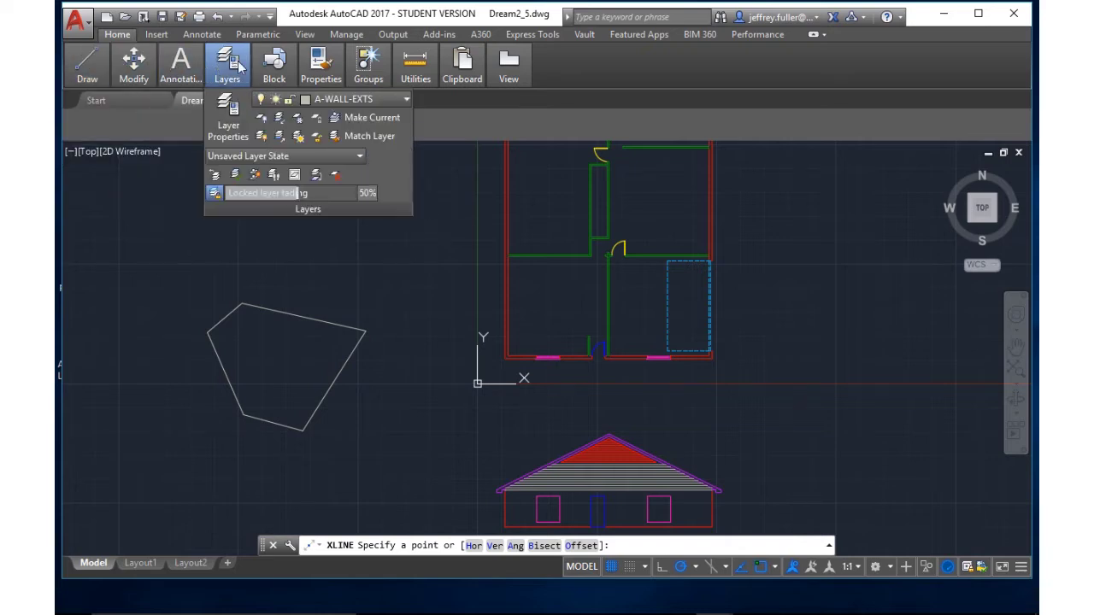
mouse_move(293, 65)
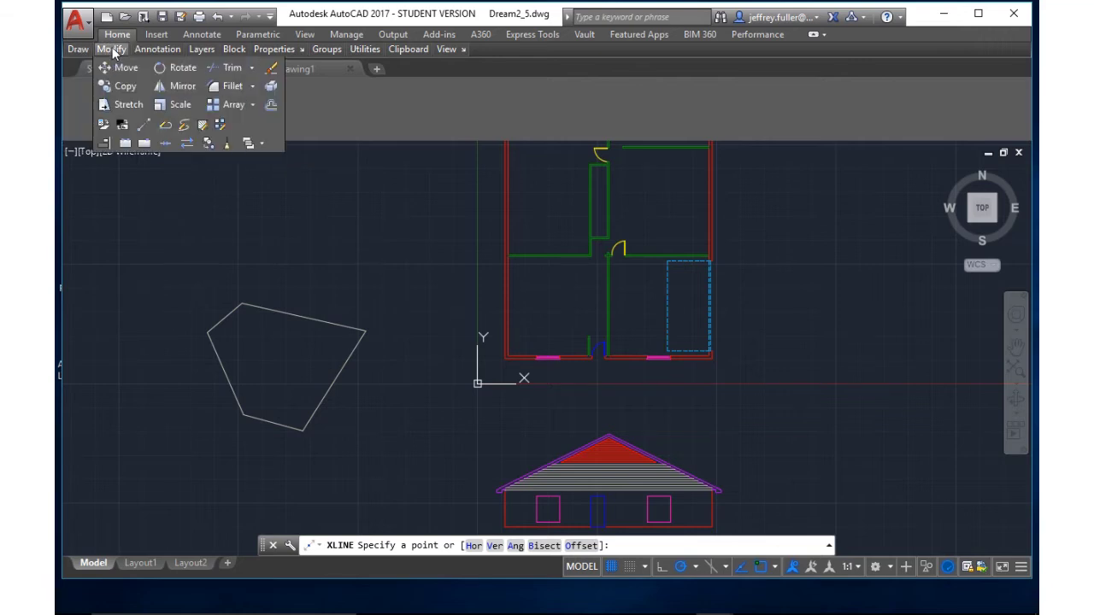
mouse_move(214, 51)
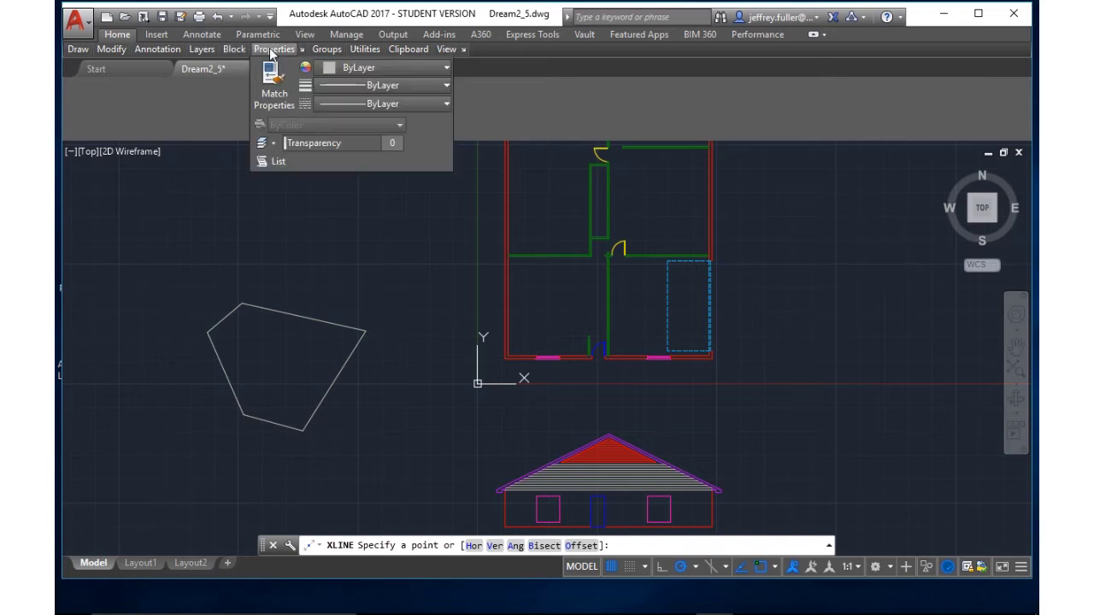
mouse_move(339, 53)
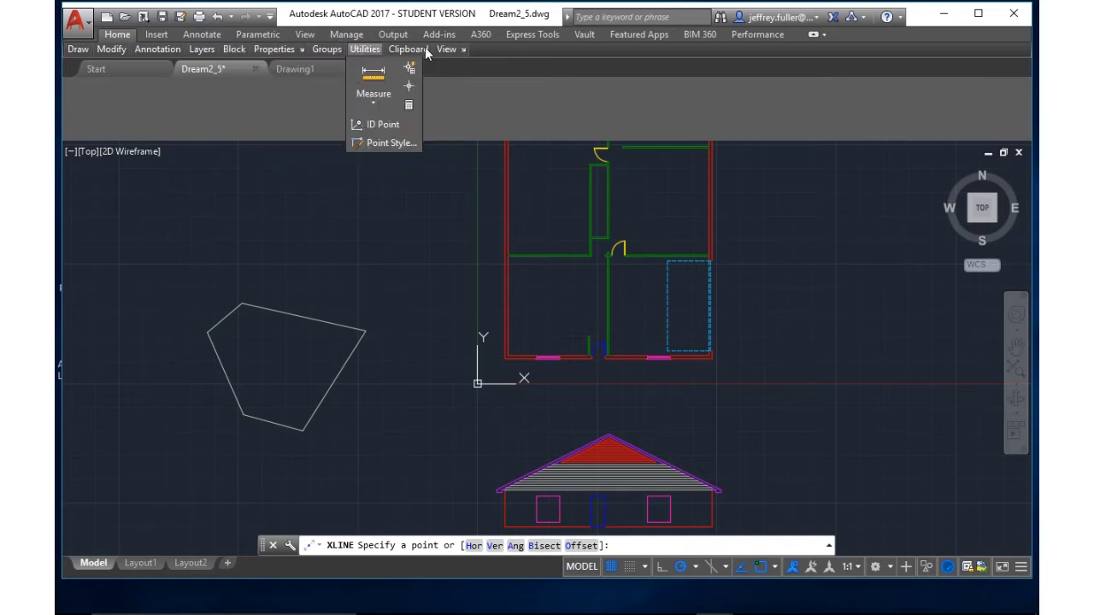
click(816, 34)
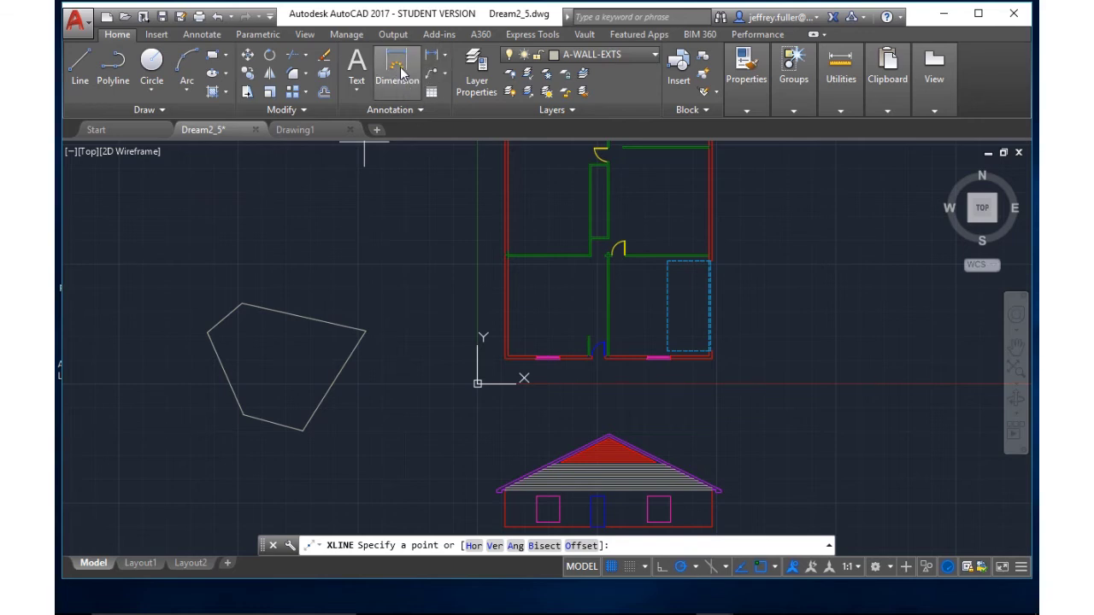
- Examine the Annotate tools and the collapsed Properties, Clipboard and View groups of the Home tools
click(212, 37)
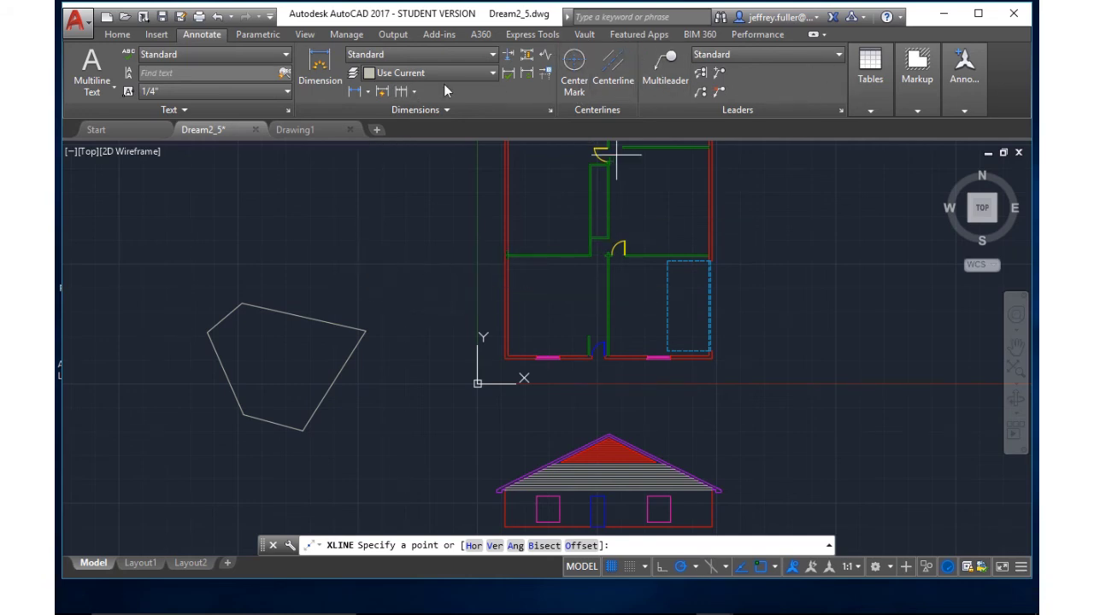
click(118, 34)
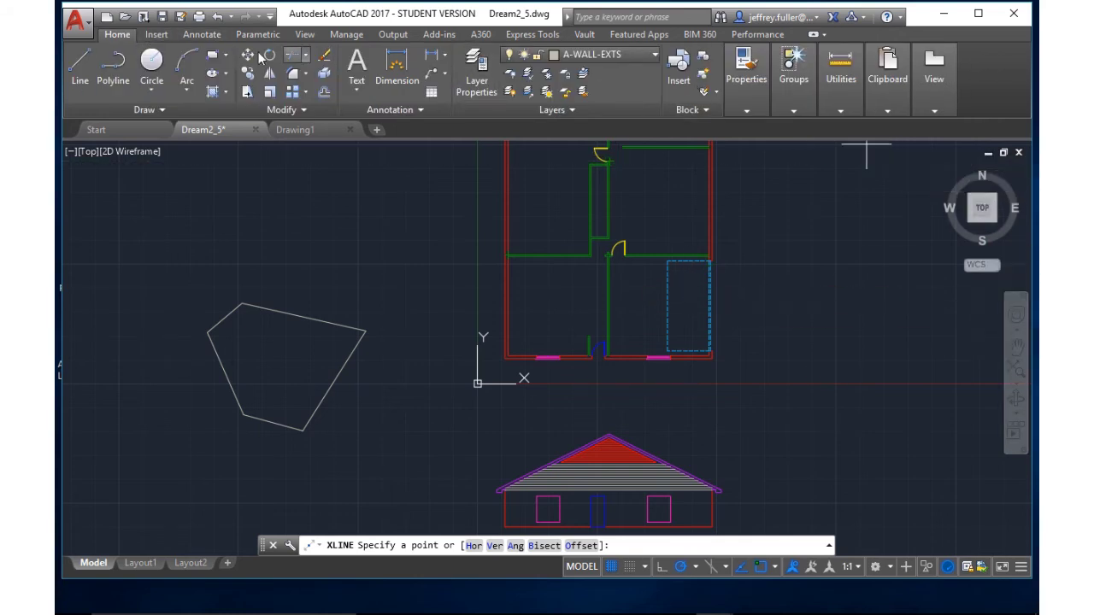
click(746, 81)
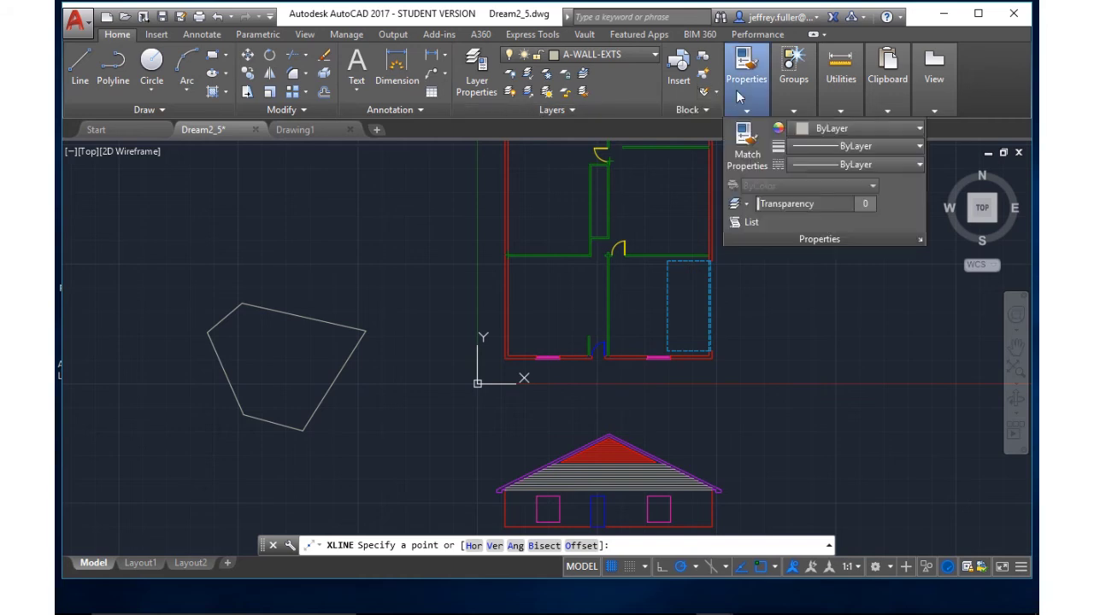
mouse_move(888, 97)
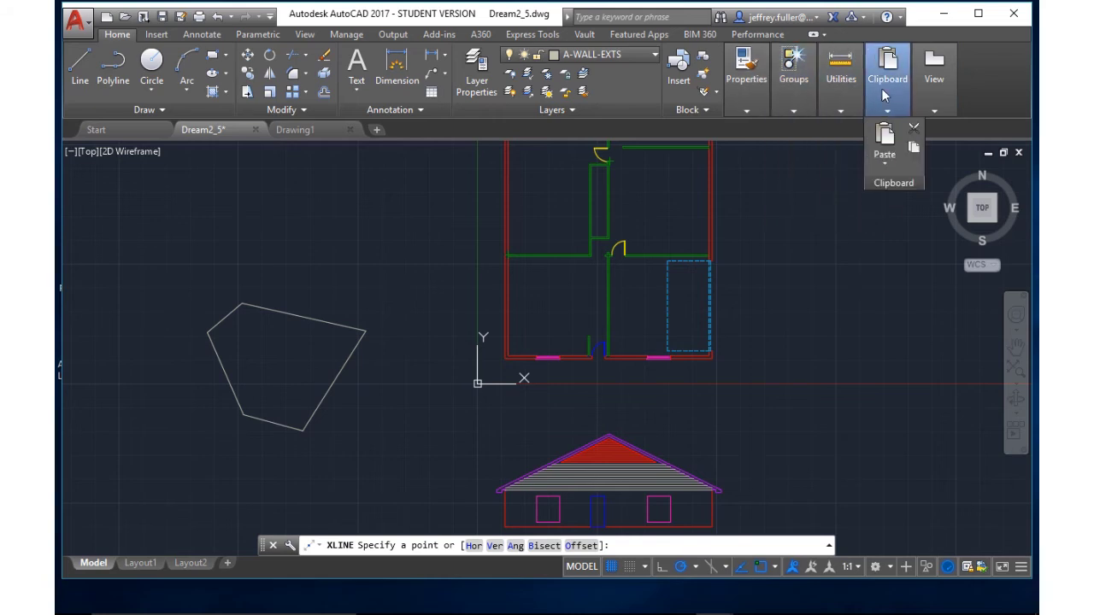
mouse_move(931, 94)
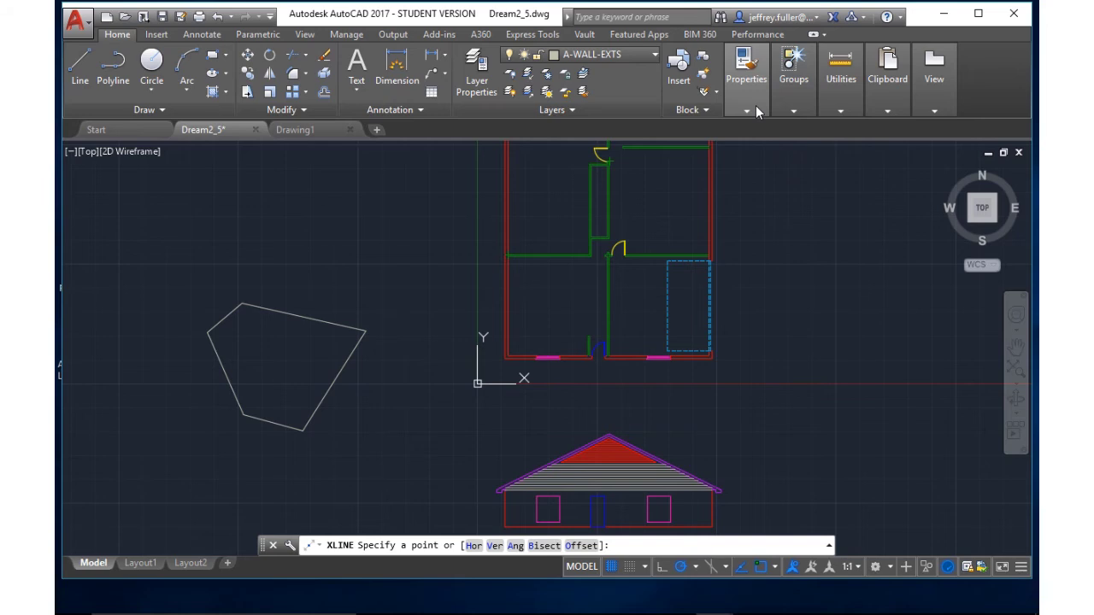
mouse_move(756, 106)
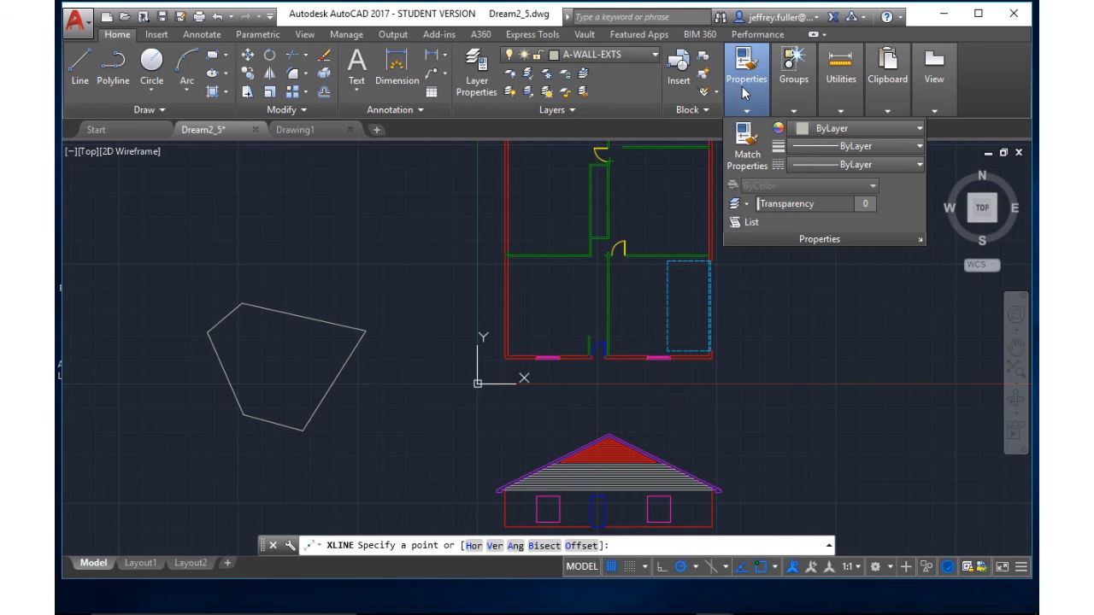
mouse_move(812, 87)
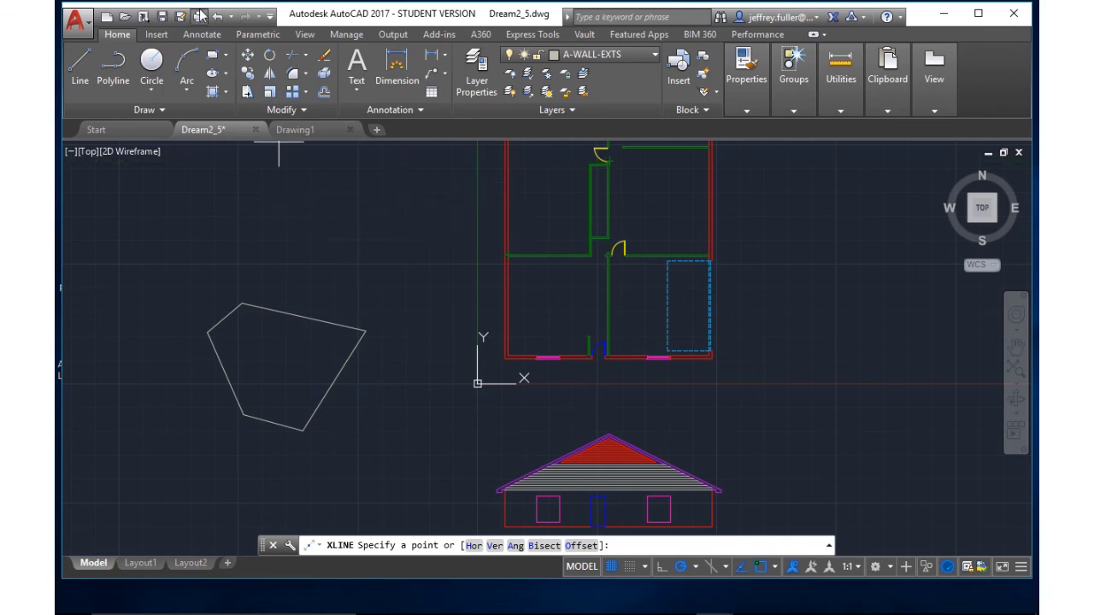
- View the Dimension Style Manager from the annotation tools and close it without changing a style
click(203, 35)
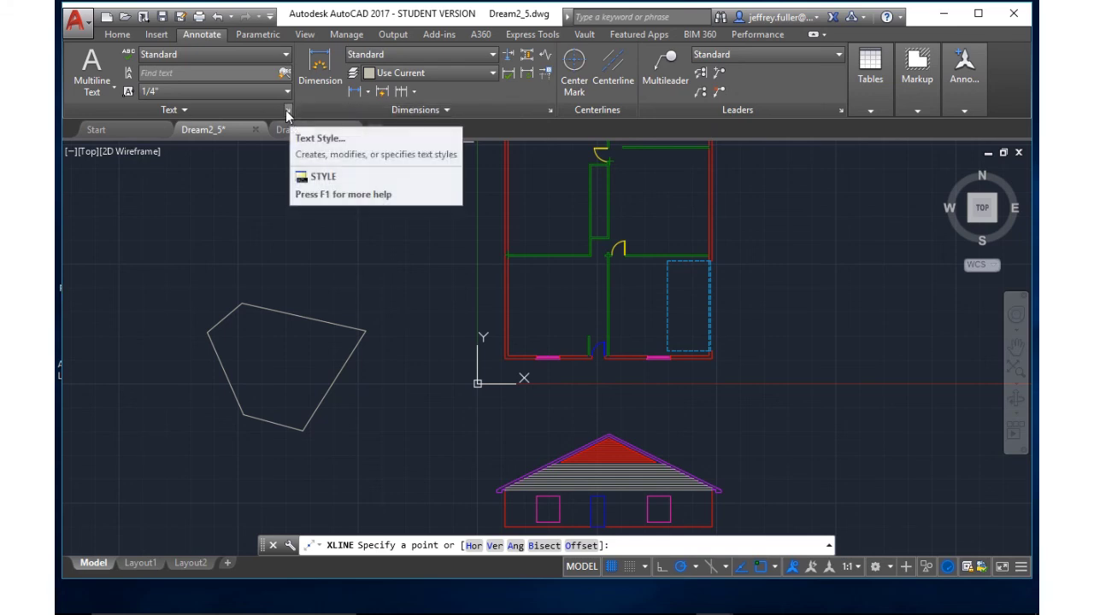
click(549, 111)
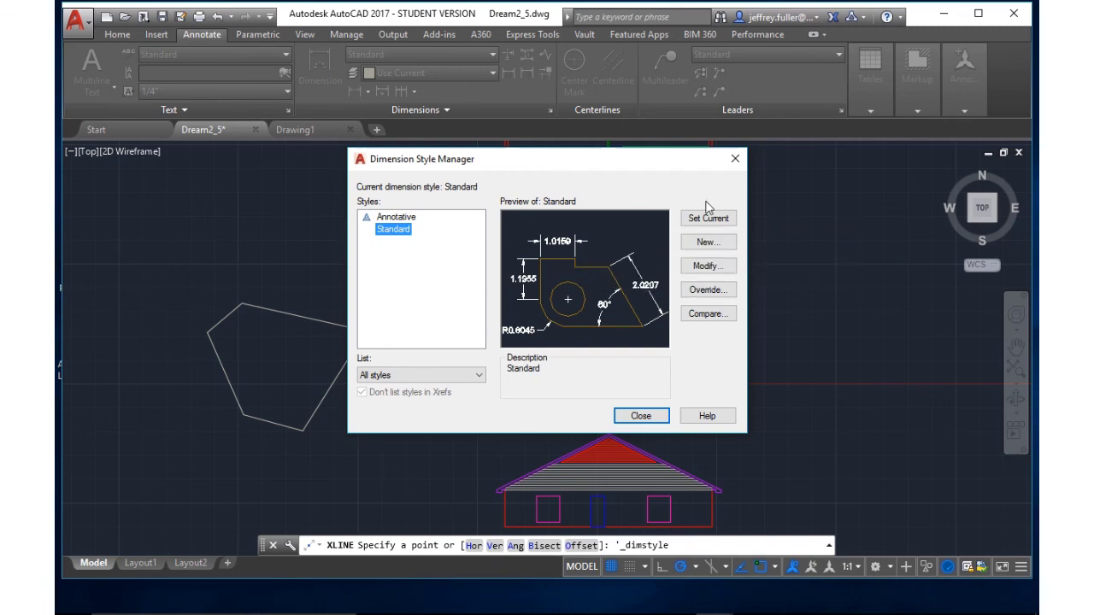
click(734, 159)
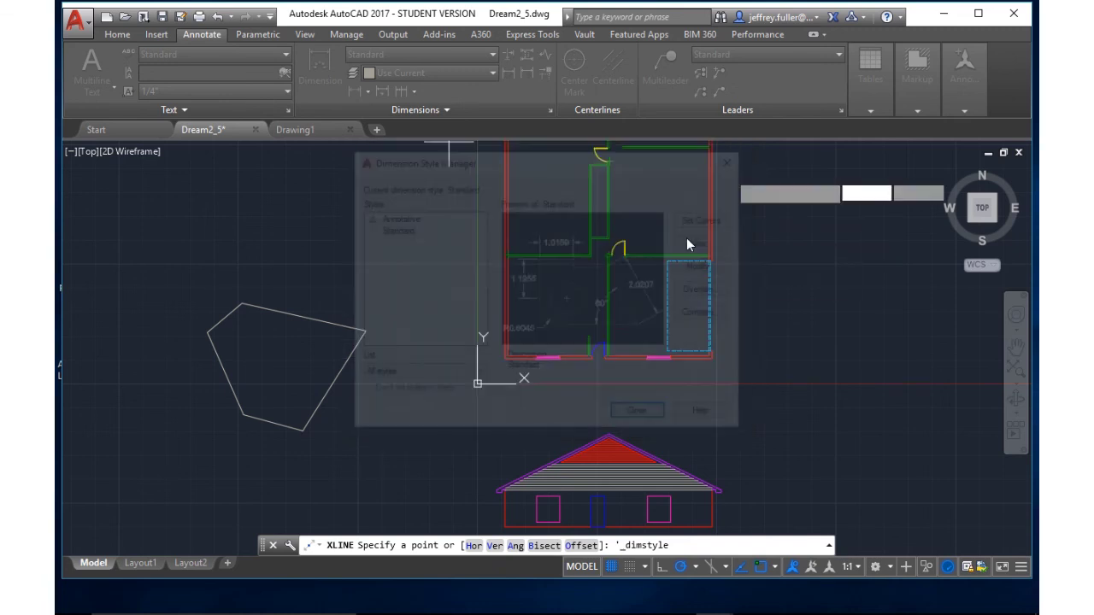